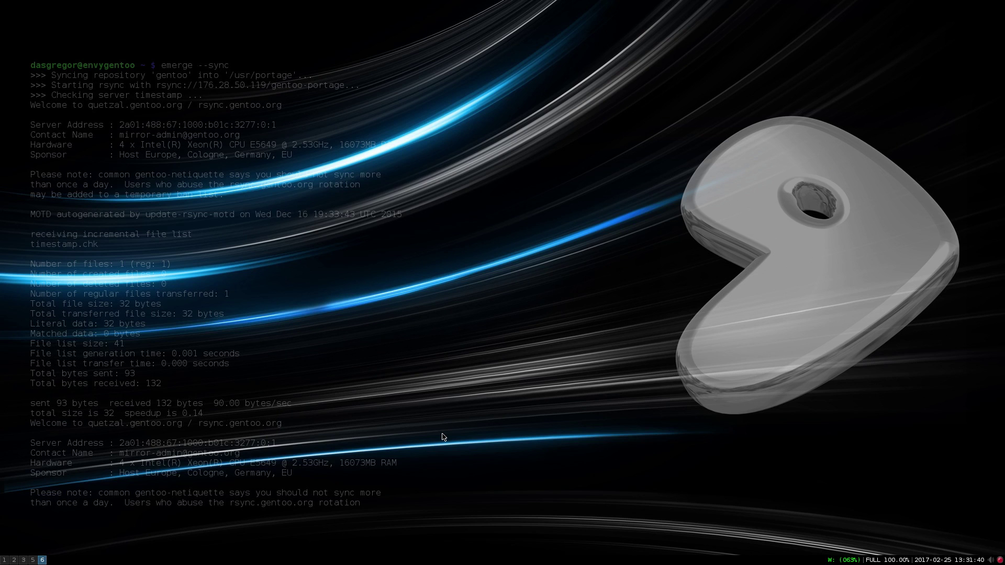
# Step: Launch xcalendar from dmenu with 'xcal'; it fills workspace 6 with February 2017
pyautogui.press('super+d')
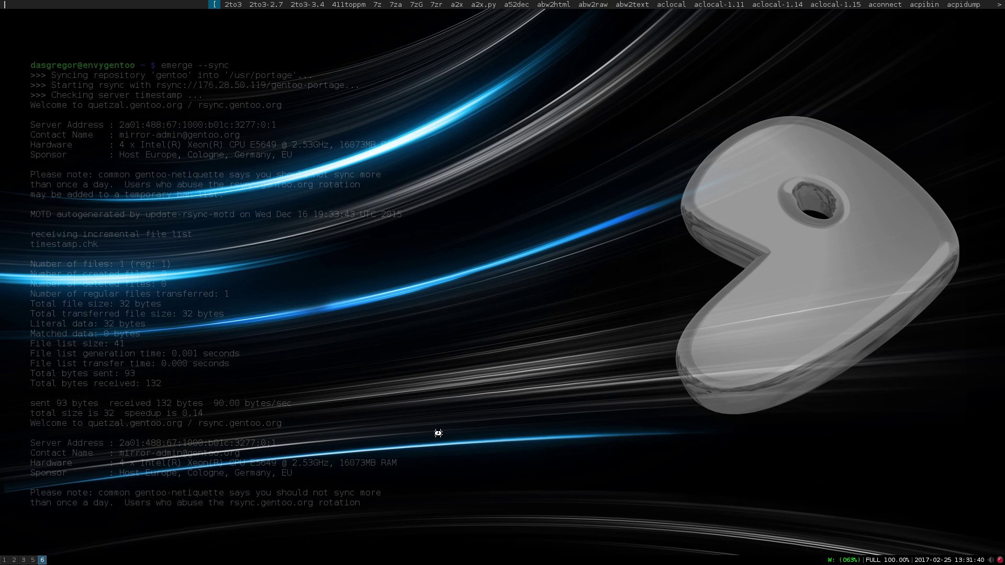
pyautogui.write('xcal')
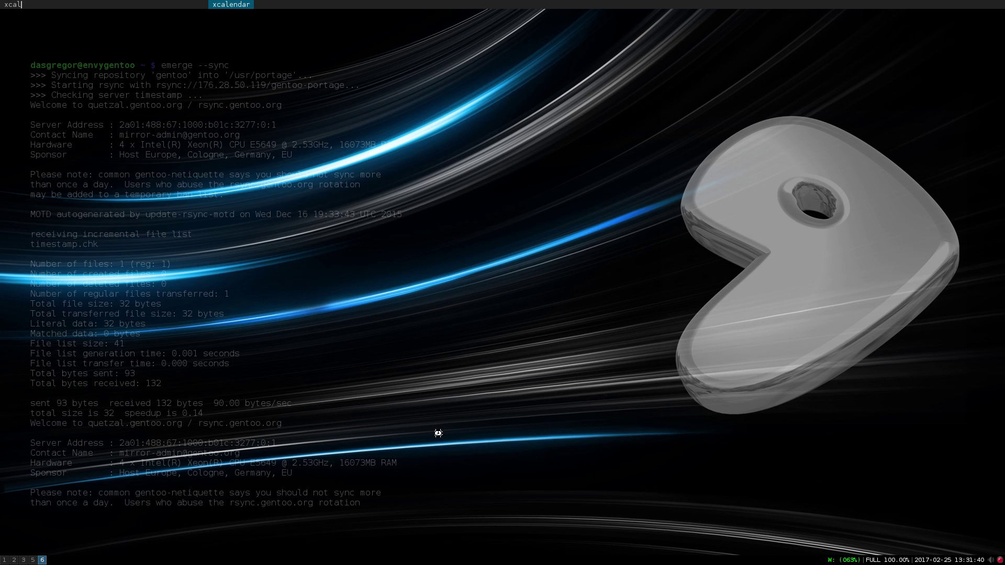
pyautogui.press('Return')
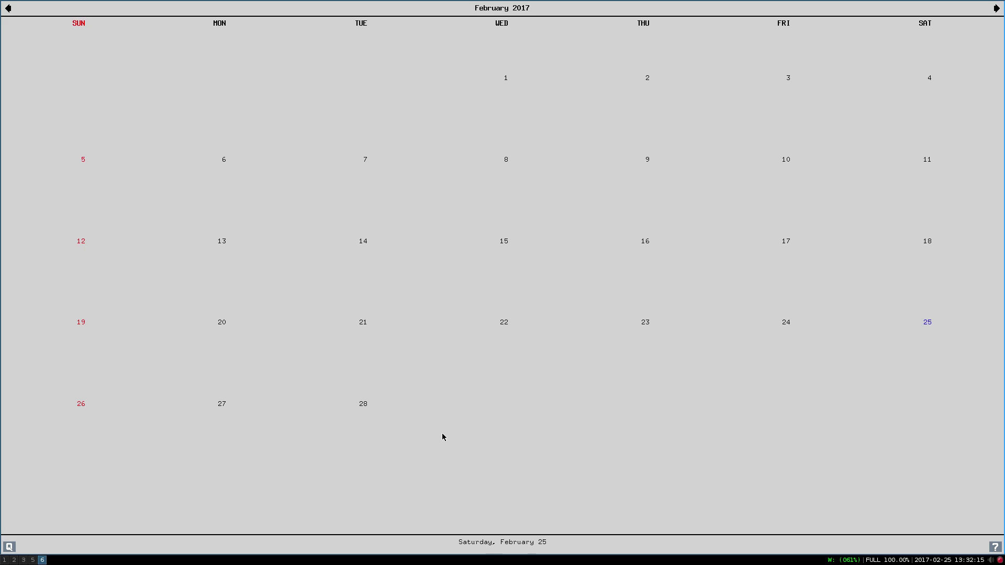
# Step: In a new Konsole, query emerge -av xprop, decline with n, then start xprop
pyautogui.press('super+Return')
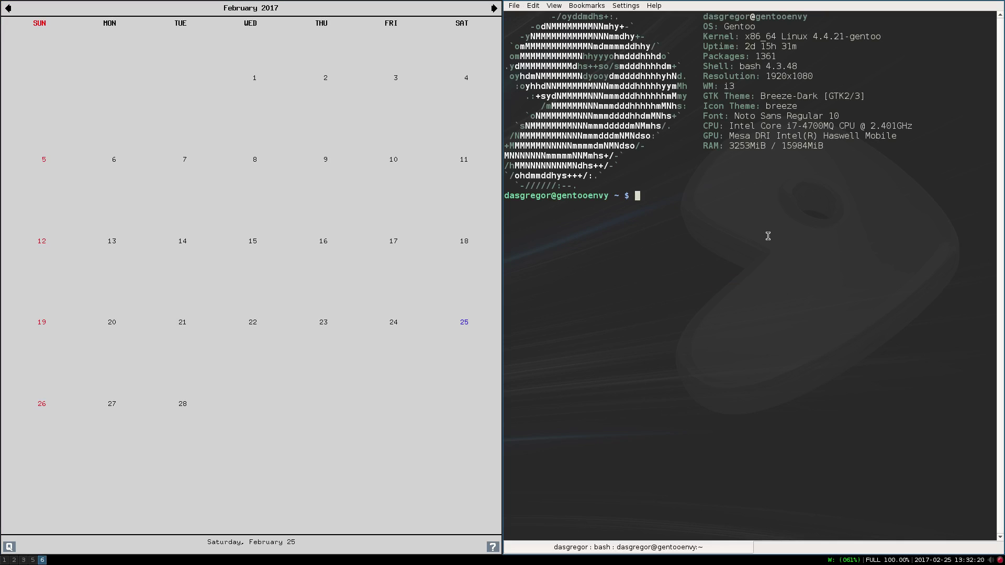
pyautogui.write('emerge -av xprop')
pyautogui.press('Return')
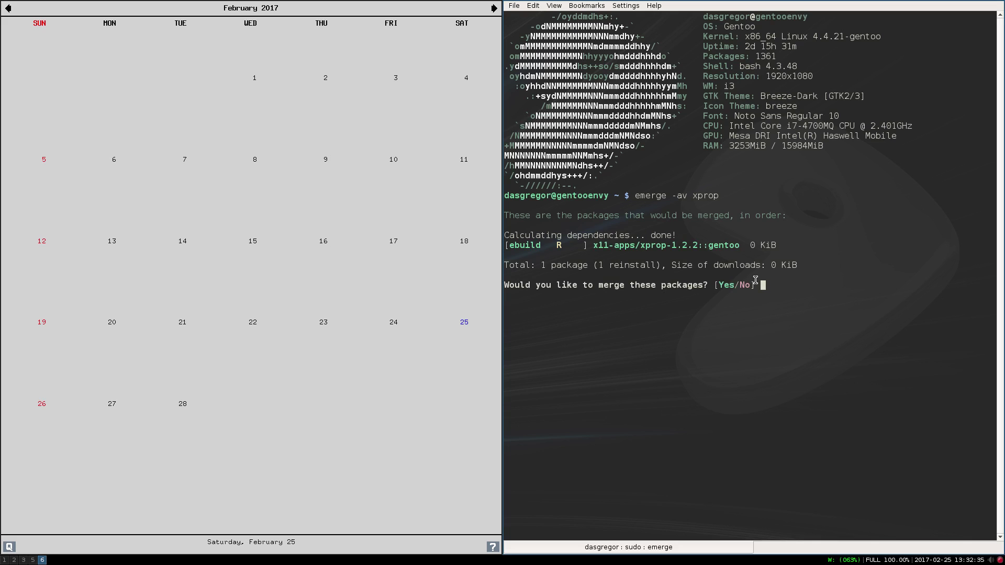
pyautogui.write('n')
pyautogui.press('Return')
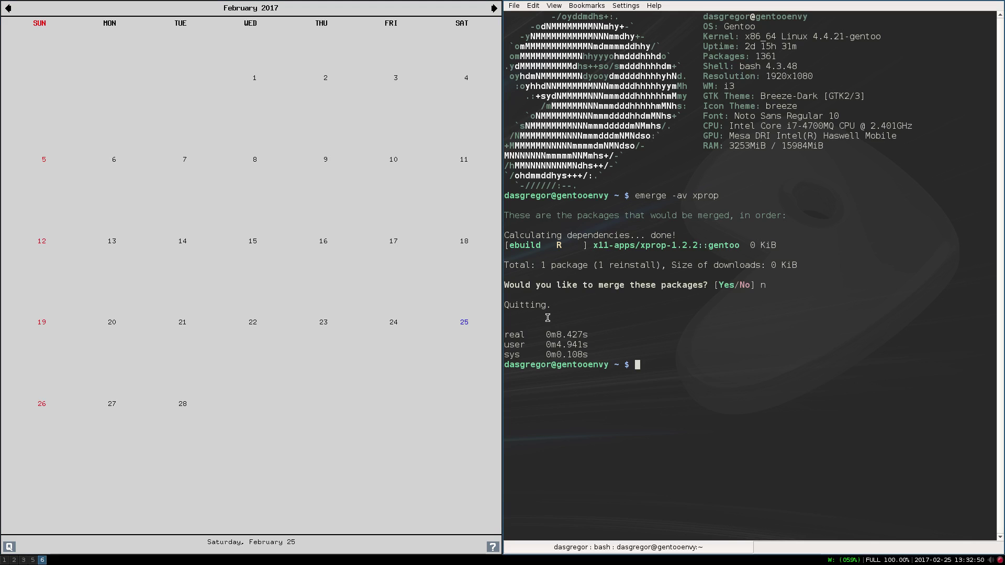
pyautogui.write('xprop')
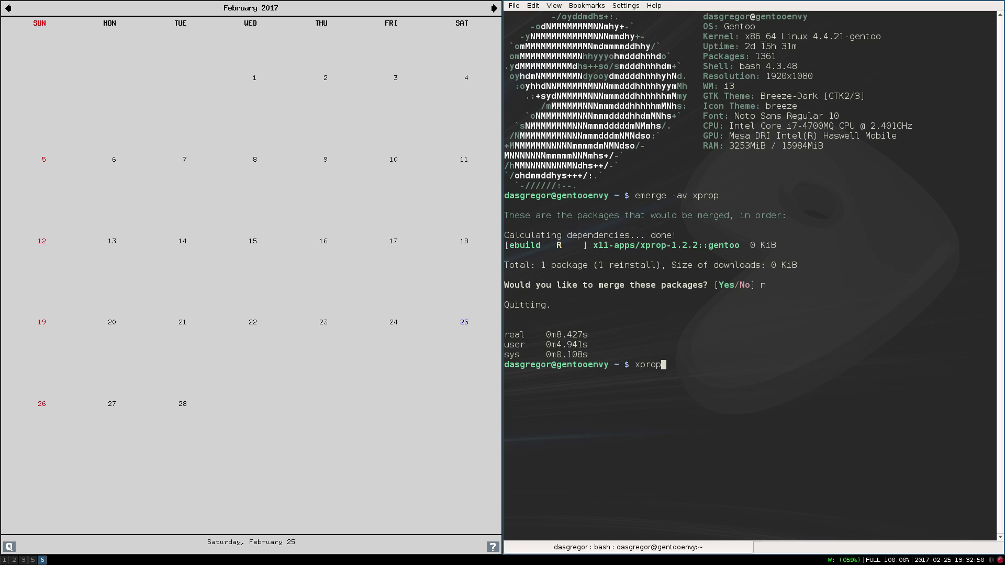
pyautogui.press('Return')
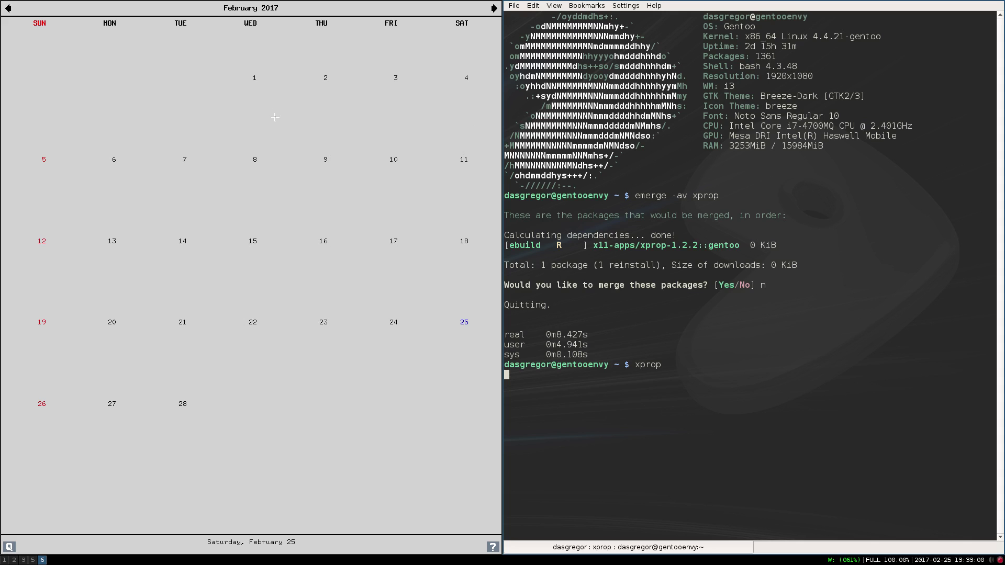
# Step: Pick the calendar for xprop, select its WM_CLASS 'XCalendar', and start typing nano -w .config
pyautogui.click(276, 116)
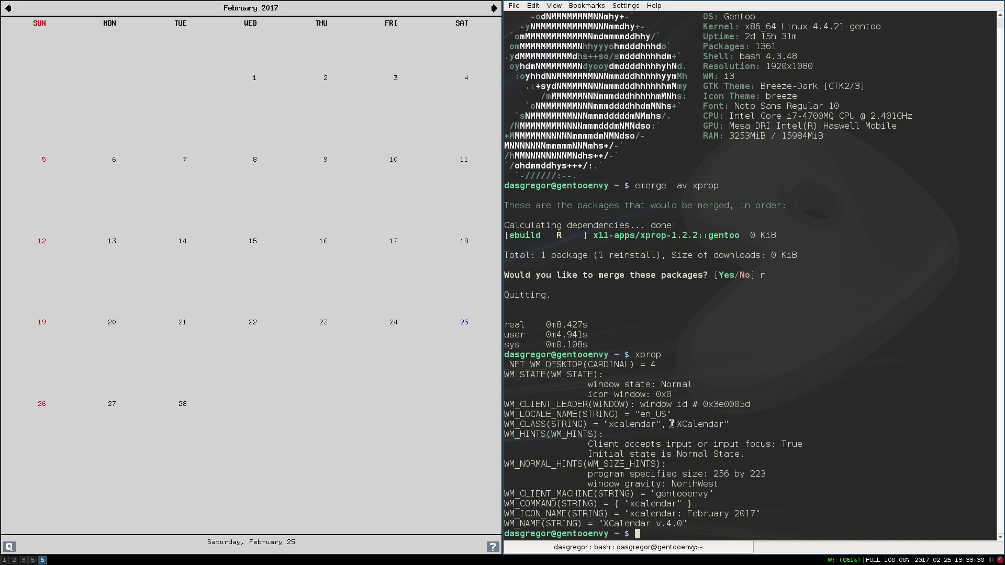
pyautogui.moveTo(672, 424); pyautogui.dragTo(729, 426)
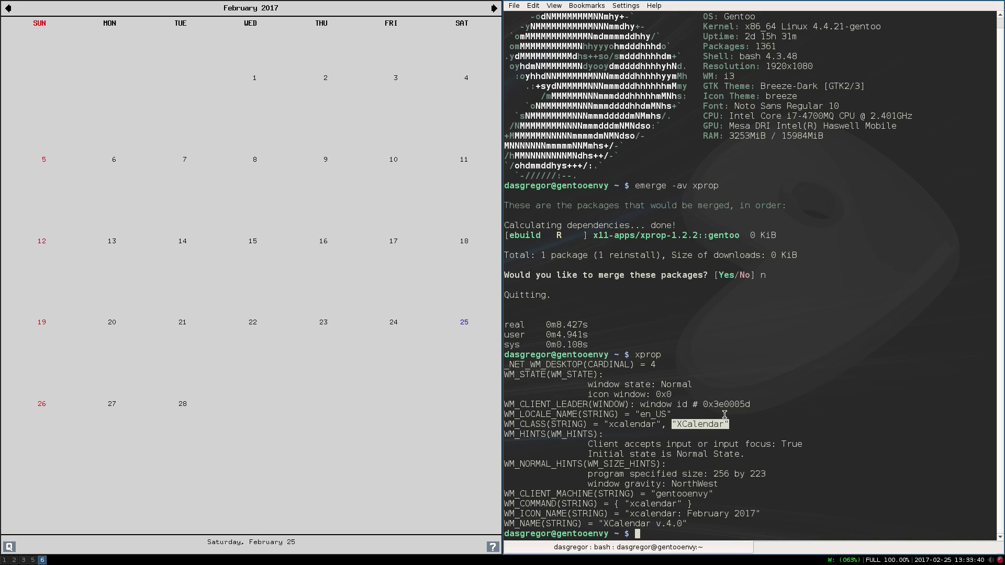
pyautogui.write('nano -w .cond')
pyautogui.press('Tab')
# Step: Open .config/i3/config in nano and uncomment the for_window [Class="XCalendar"] floating enable line
pyautogui.write('i3/confi')
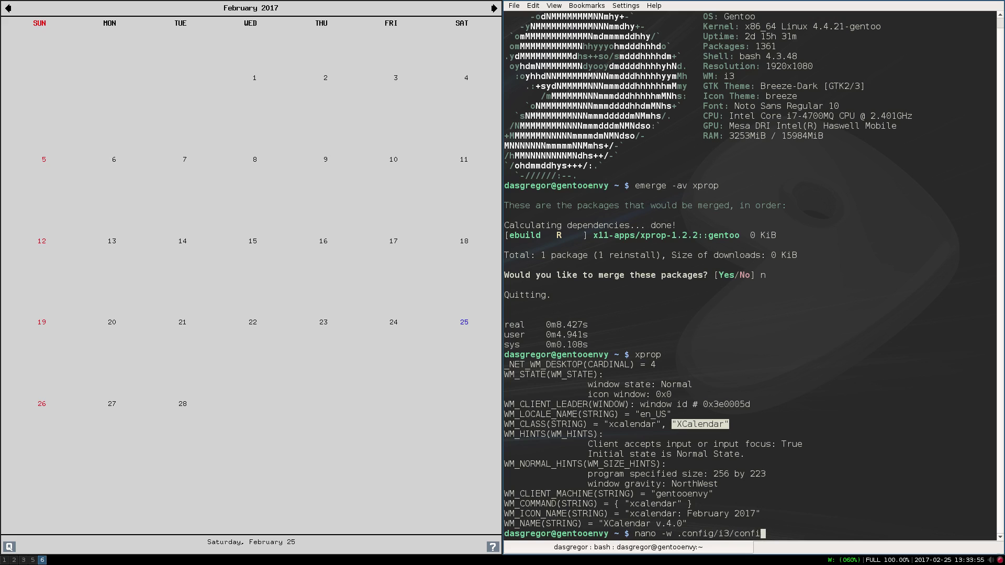
pyautogui.write('g')
pyautogui.press('Return')
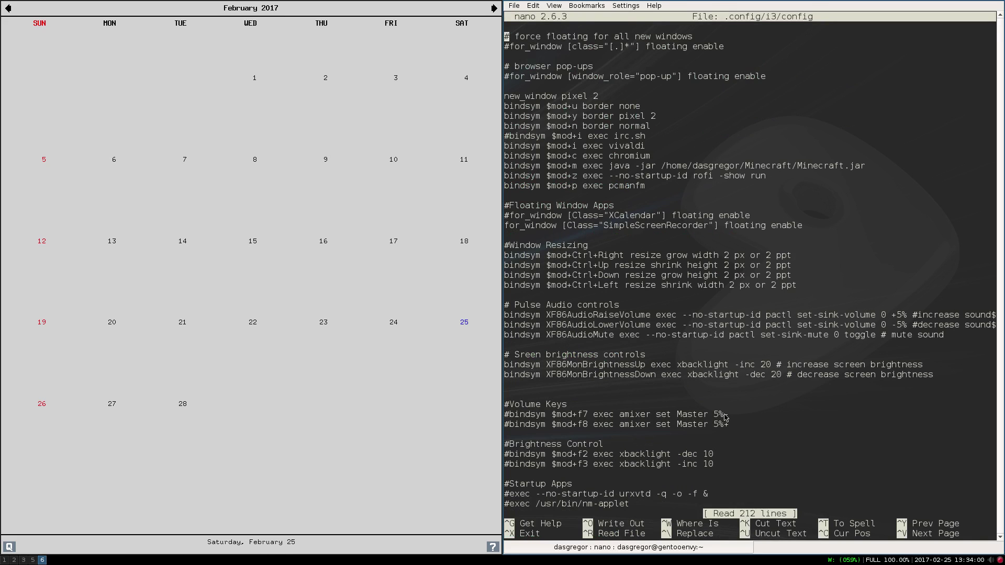
pyautogui.press('Down')
pyautogui.press('Down')
pyautogui.press('Down')
pyautogui.press('Down')
pyautogui.press('Down')
pyautogui.press('Down')
pyautogui.press('Down')
pyautogui.press('Down')
pyautogui.press('Down')
pyautogui.press('Down')
pyautogui.press('Down')
pyautogui.press('Down')
pyautogui.press('Down')
pyautogui.press('Down')
pyautogui.press('Down')
pyautogui.press('Down')
pyautogui.press('Down')
pyautogui.press('Down')
pyautogui.press('Up')
pyautogui.press('Down')
pyautogui.press('Down')
pyautogui.press('Up')
pyautogui.press('Delete')
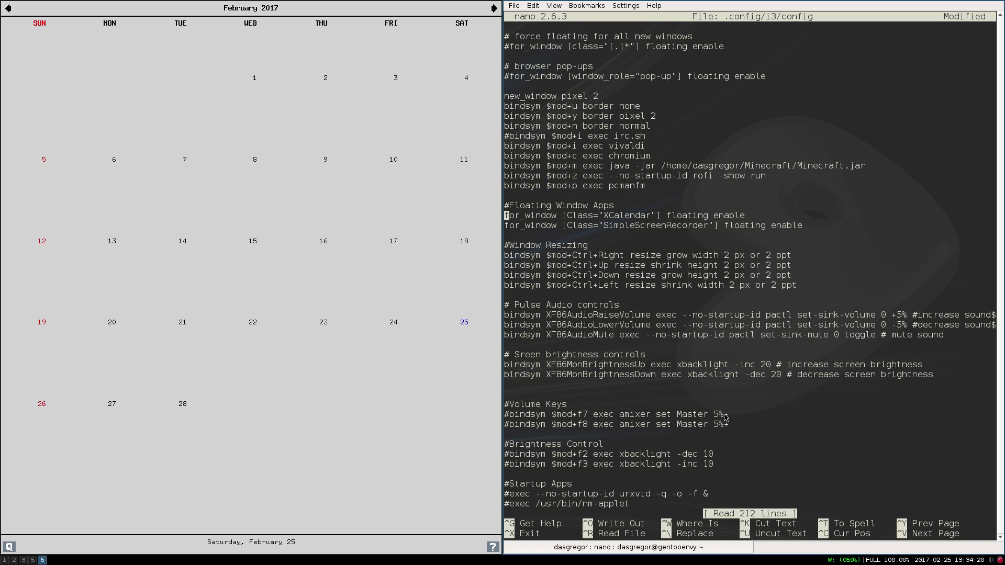
# Step: Move the cursor down past the rule to the Window Resizing line and scroll back up
pyautogui.press('Right')
pyautogui.press('Right')
pyautogui.press('Right')
pyautogui.press('Down')
pyautogui.press('Down')
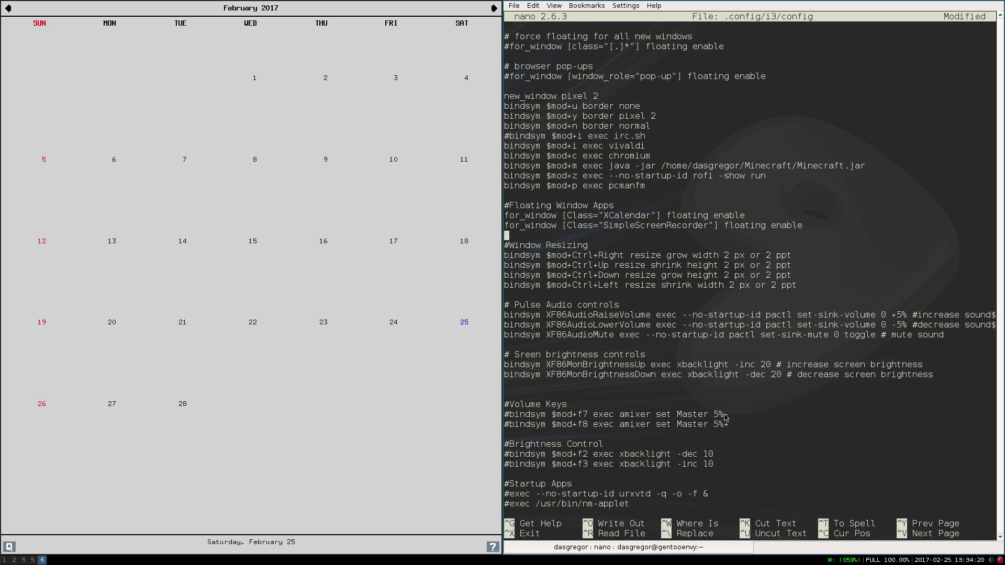
pyautogui.press('Down')
pyautogui.press('Right')
pyautogui.scroll(4, 718, 228)
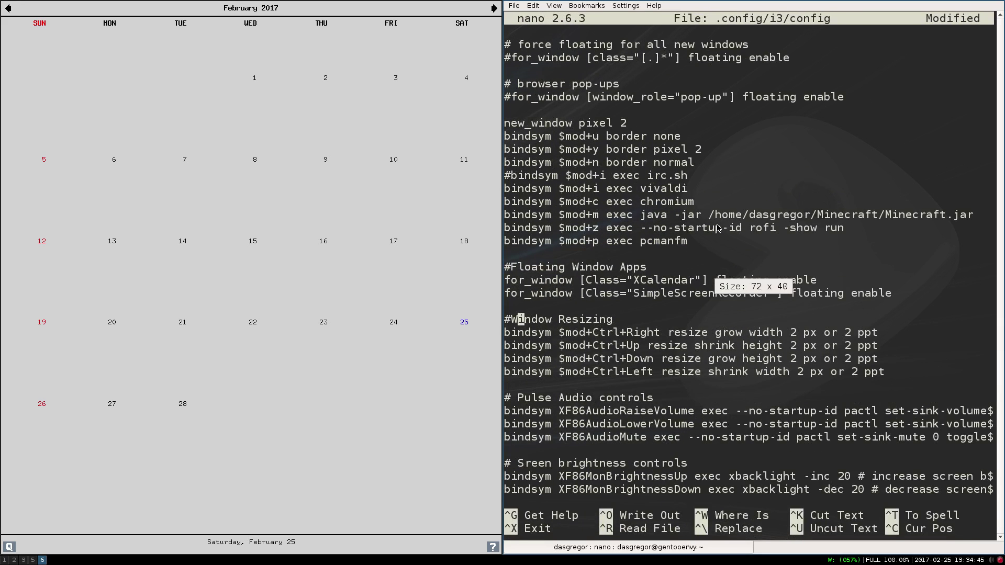
pyautogui.scroll(2, 719, 228)
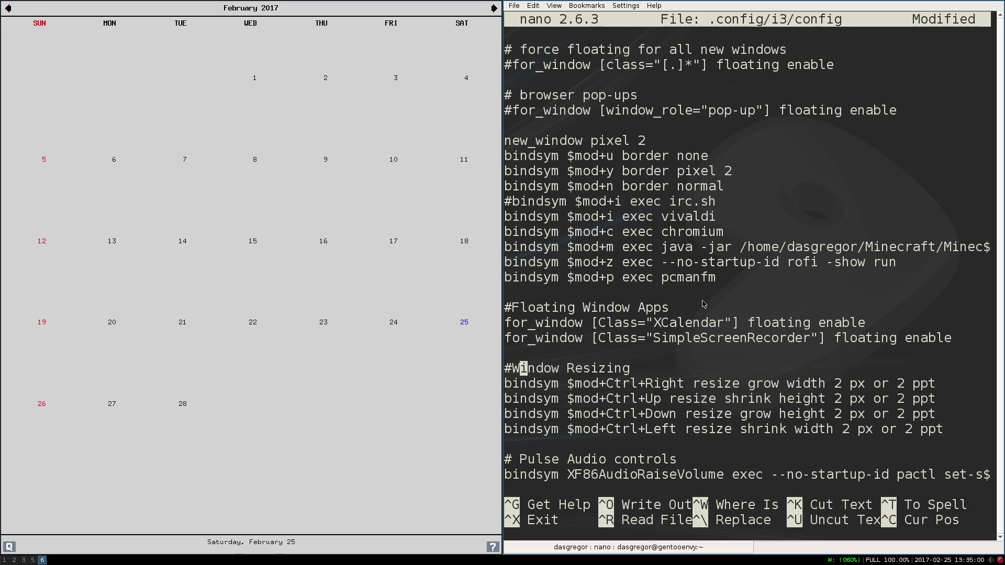
# Step: Save the modified i3 config under its existing name and reload i3 to apply the rule
pyautogui.hotkey('ctrl', 'x')
pyautogui.press('y')
pyautogui.press('Return')
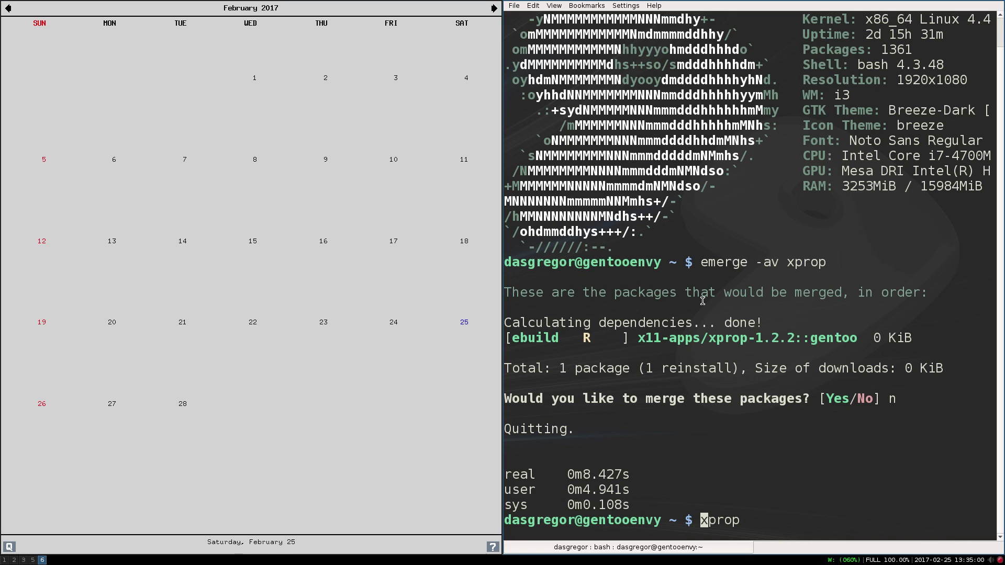
pyautogui.press('super+shift+space')
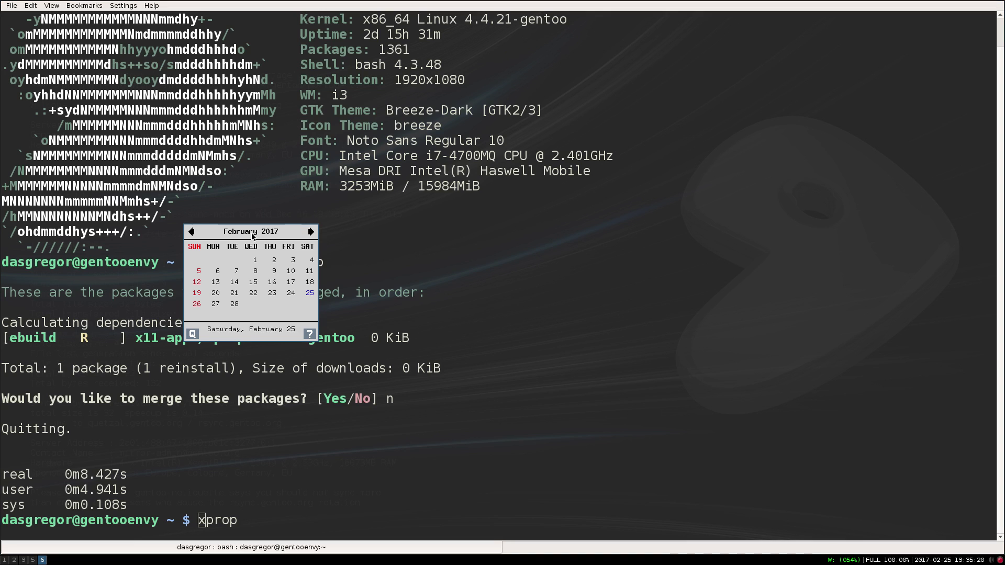
# Step: Drag the floating calendar to the right, close it, and bring up dmenu again
pyautogui.moveTo(252, 236); pyautogui.dragTo(948, 442)
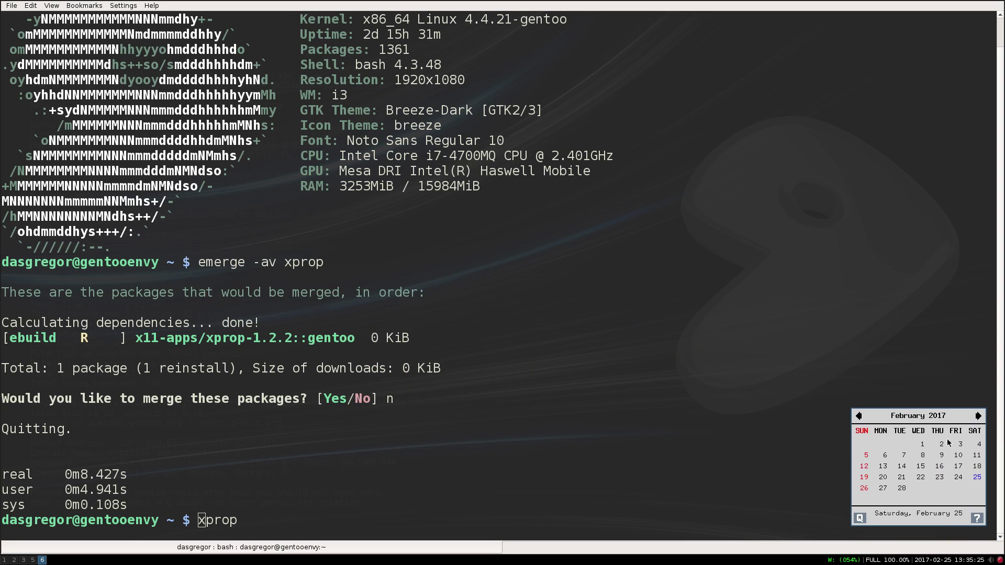
pyautogui.press('Escape')
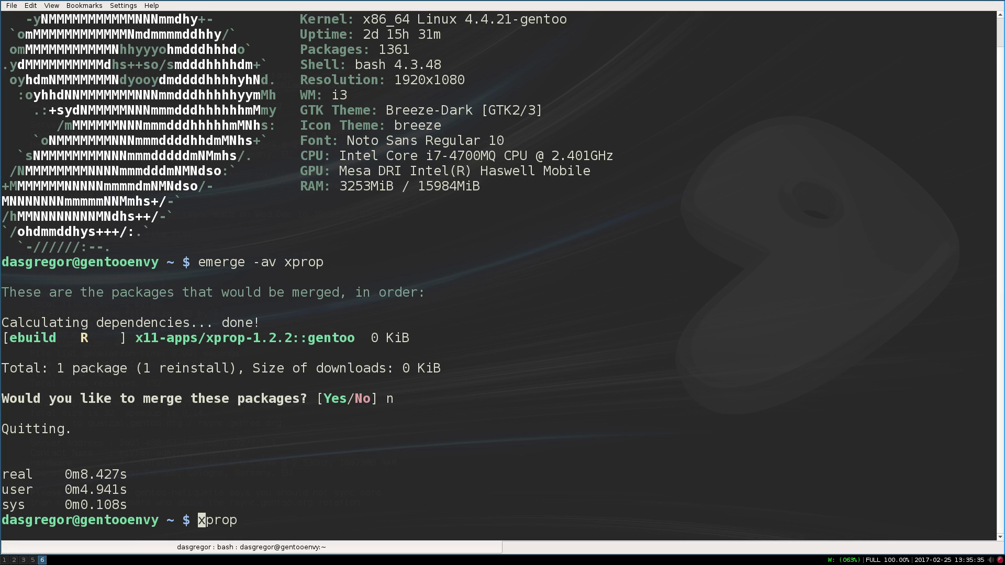
pyautogui.press('super+d')
# Step: Relaunch xcalendar as a floating window, drag it to the lower right, then tile it
pyautogui.write('xcal')
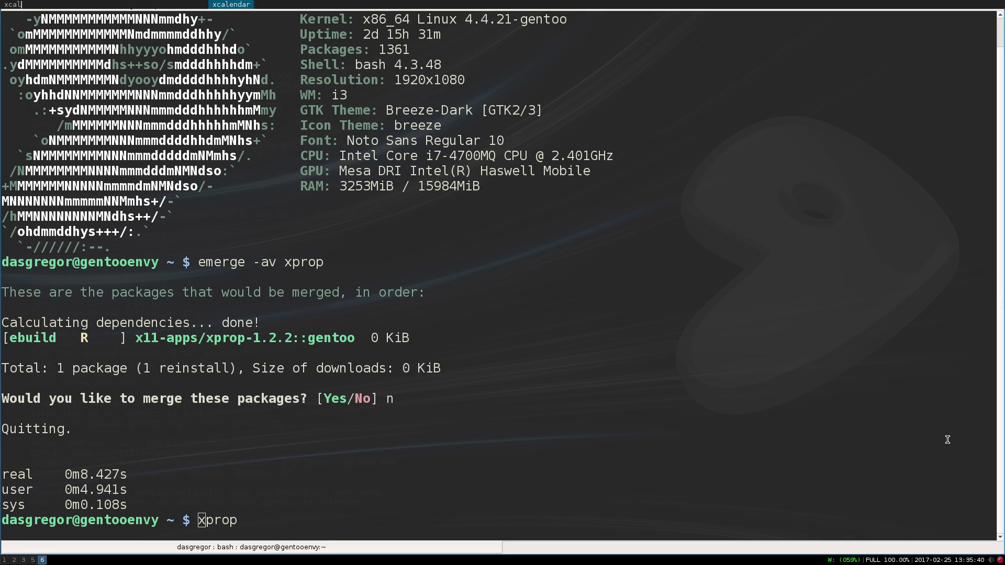
pyautogui.press('Return')
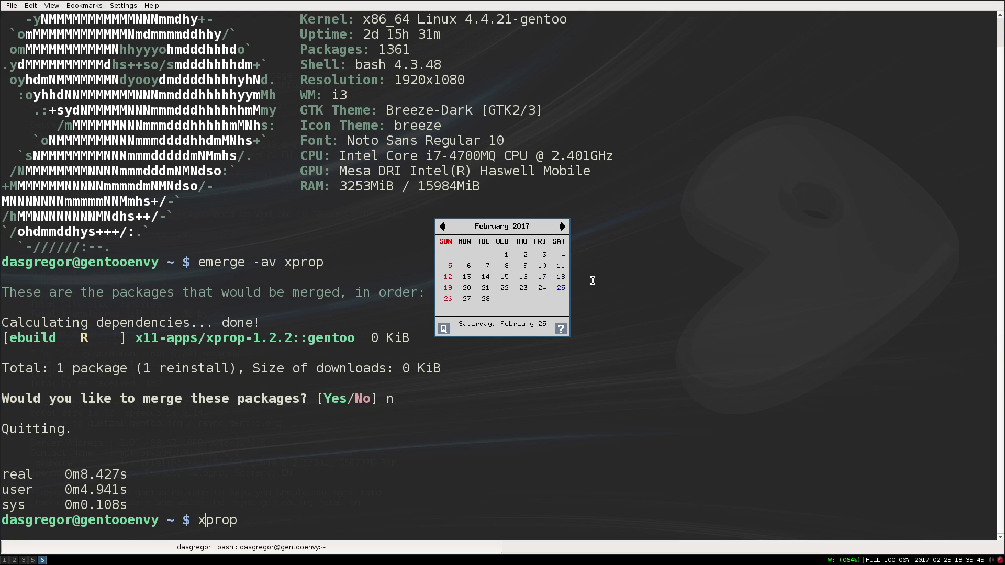
pyautogui.moveTo(528, 229); pyautogui.dragTo(916, 411)
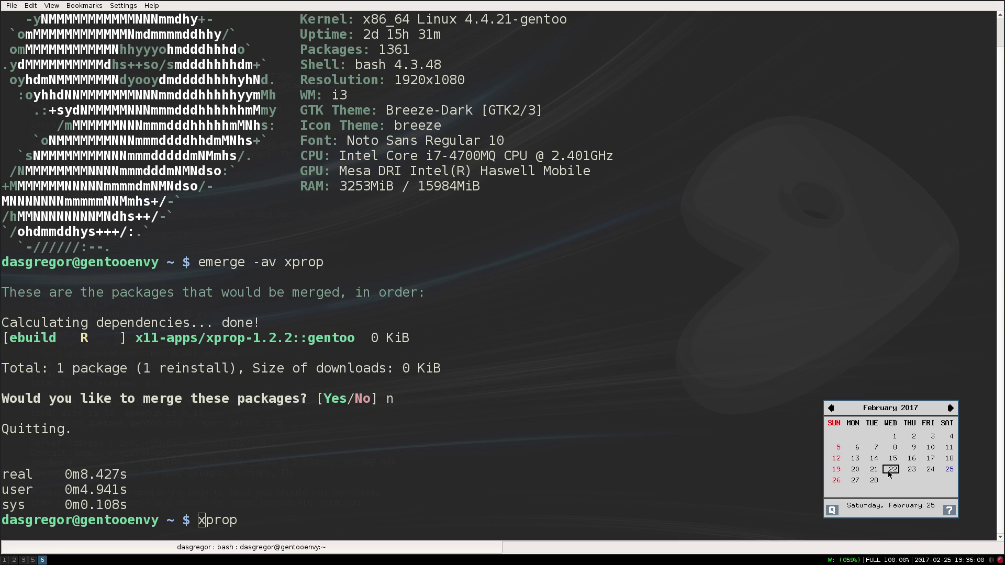
pyautogui.press('super+shift+space')
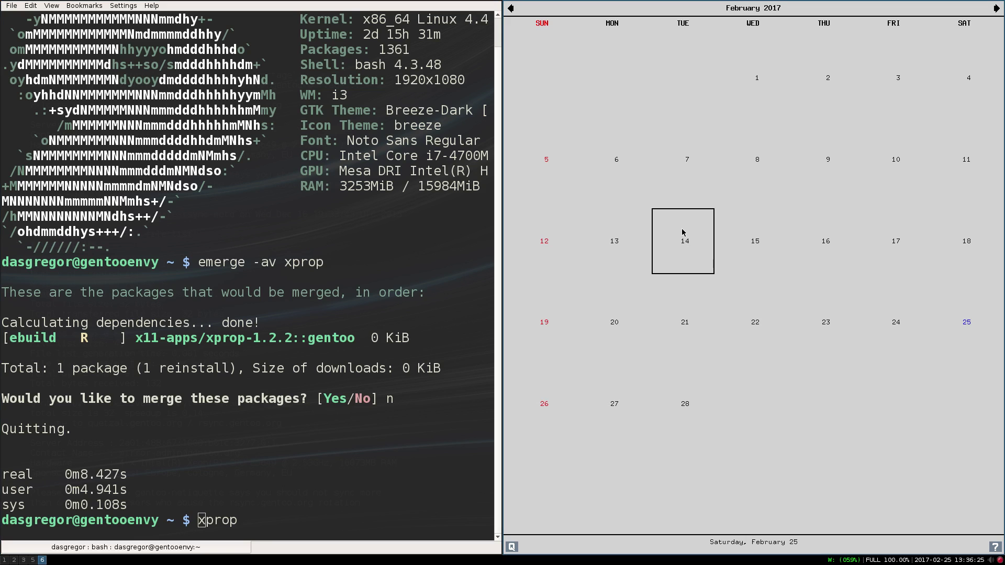
# Step: Float the calendar again with $mod+Shift+Space, then quit xcalendar
pyautogui.press('super+shift+space')
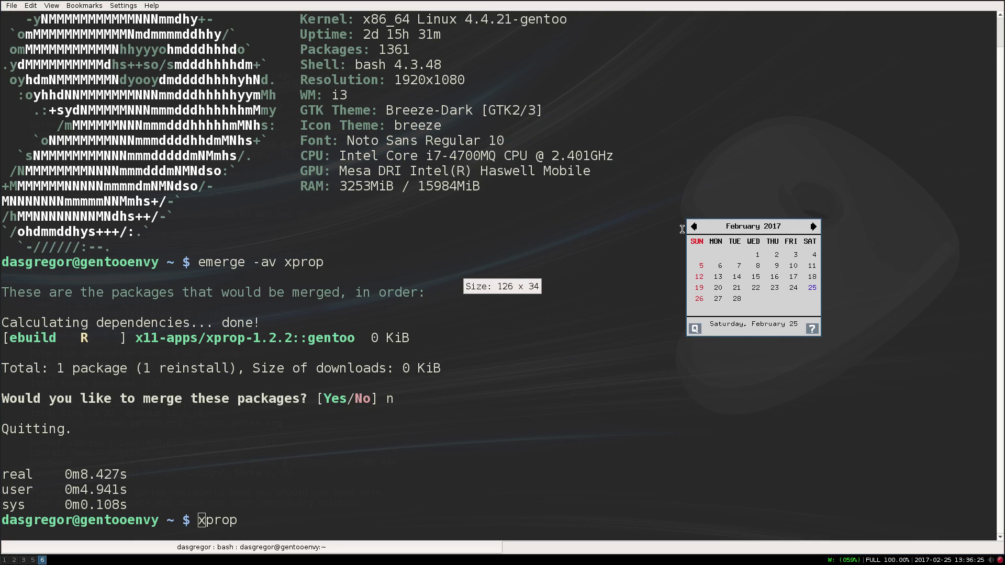
pyautogui.click(751, 277)
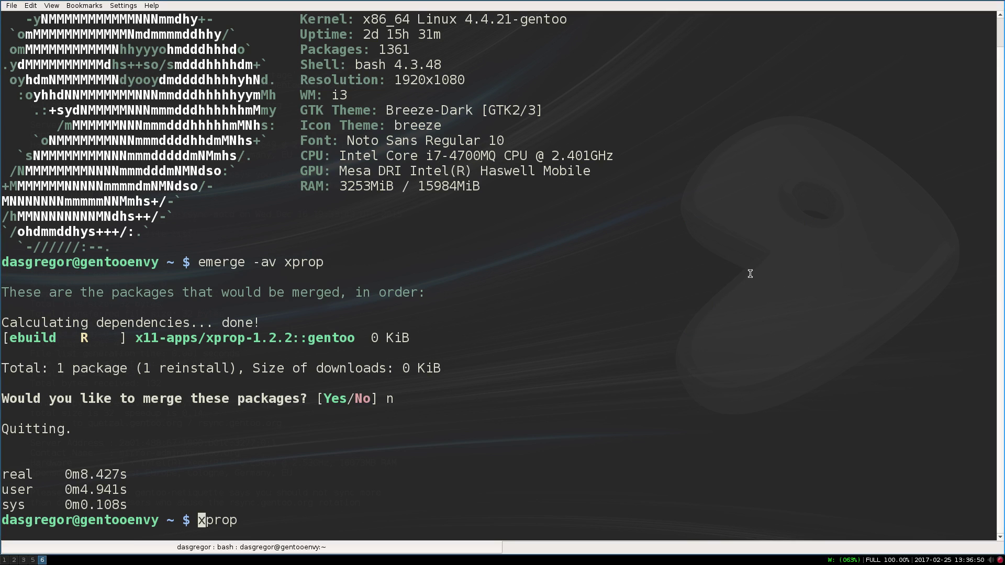